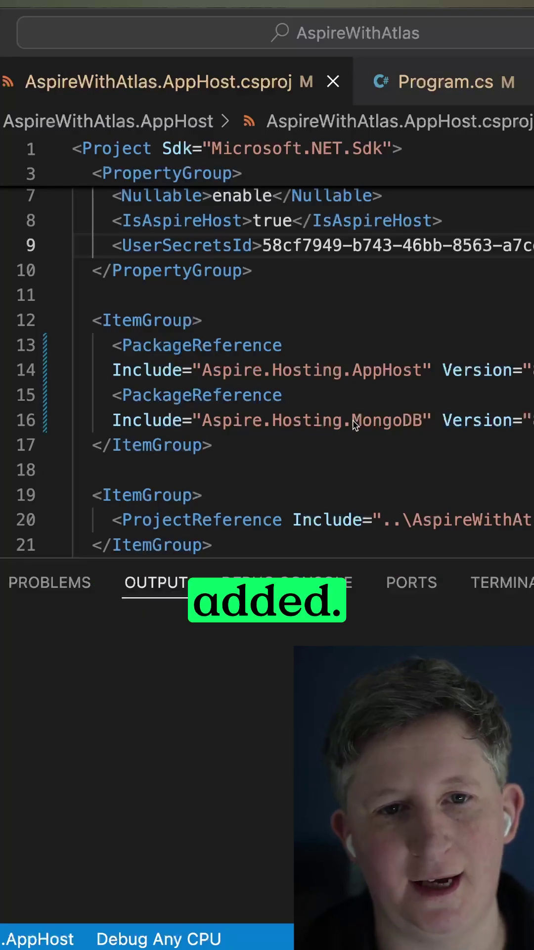
Show the AppHost Program.cs and highlight the AddMongoDB call defining the drinksDB resource.
{"action": "left_click", "coordinate": [461, 71]}
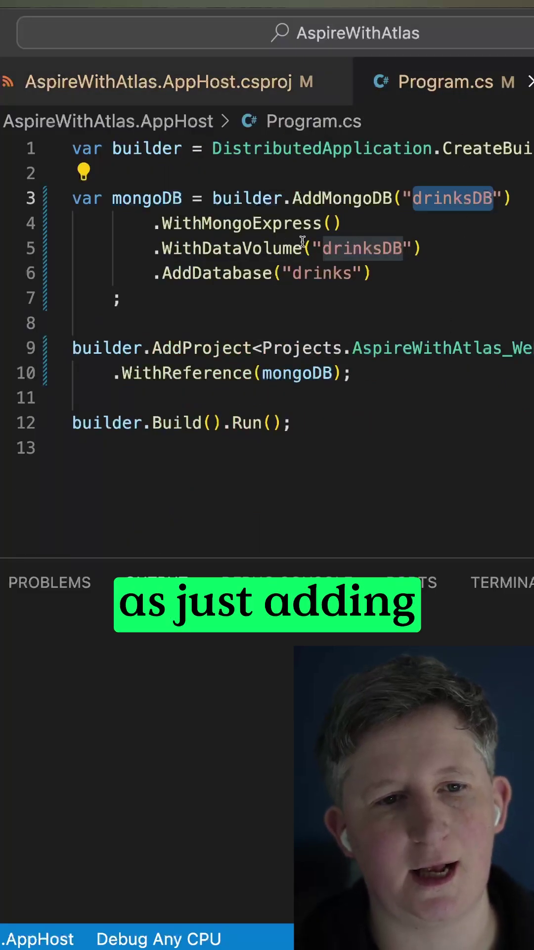
{"action": "left_click", "coordinate": [341, 198]}
{"action": "left_click", "coordinate": [188, 198]}
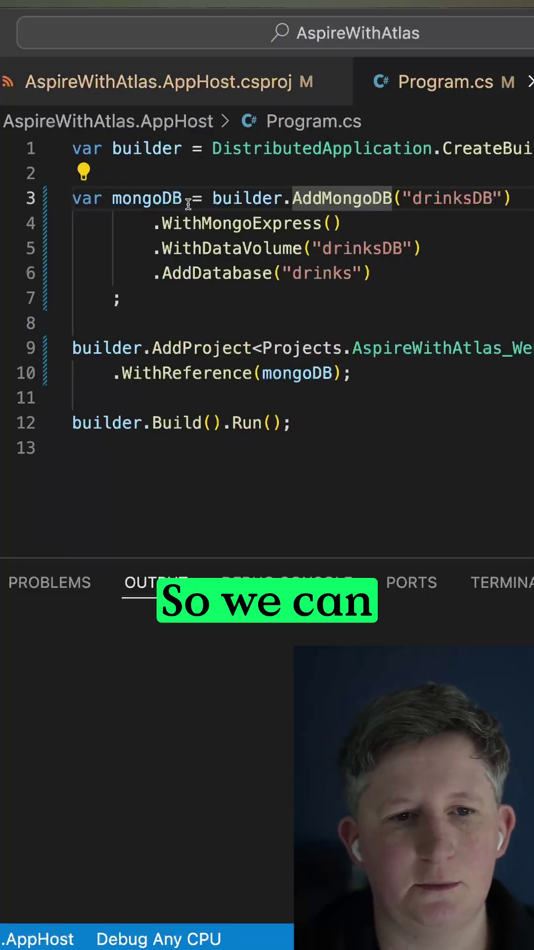
{"action": "left_click", "coordinate": [326, 198]}
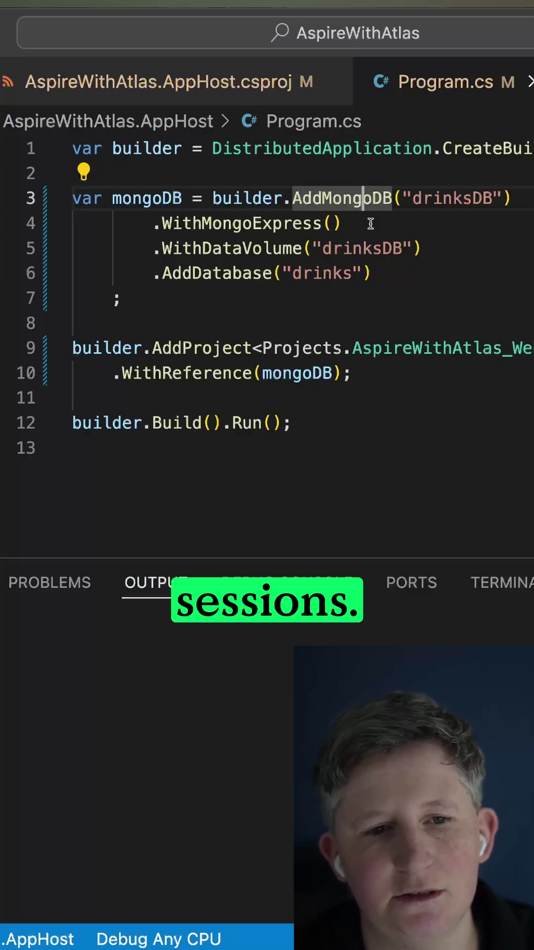
{"action": "left_click", "coordinate": [391, 274]}
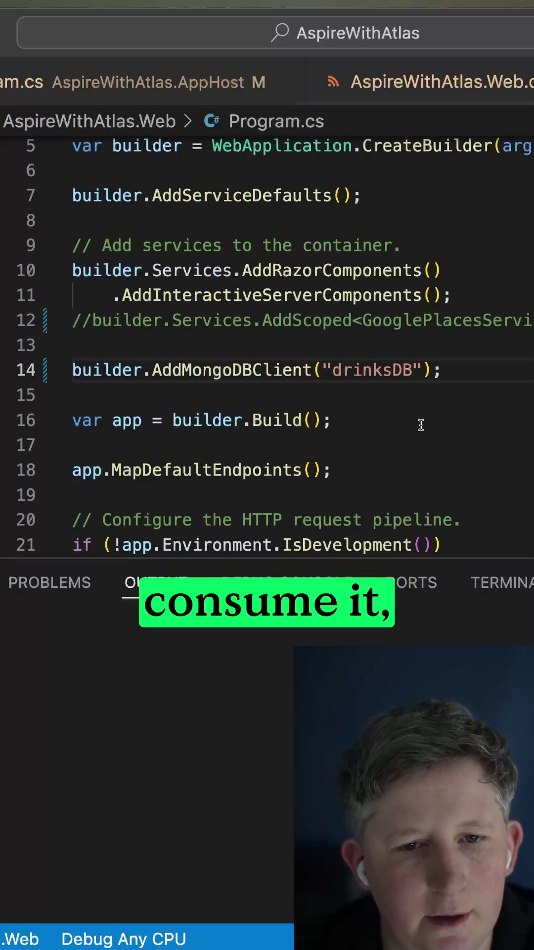
Place the caret after the AddMongoDBClient("drinksDB") line in the Web Program.cs.
{"action": "left_click", "coordinate": [445, 370]}
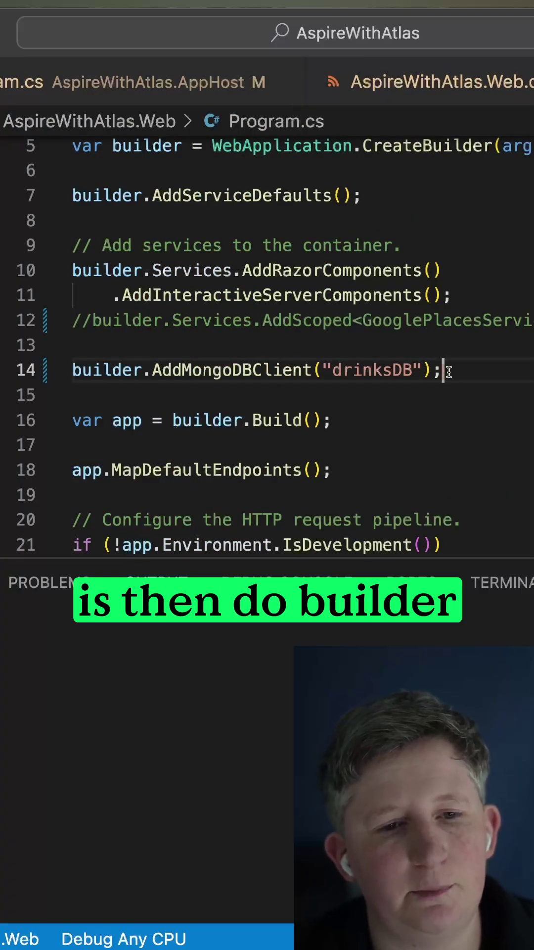